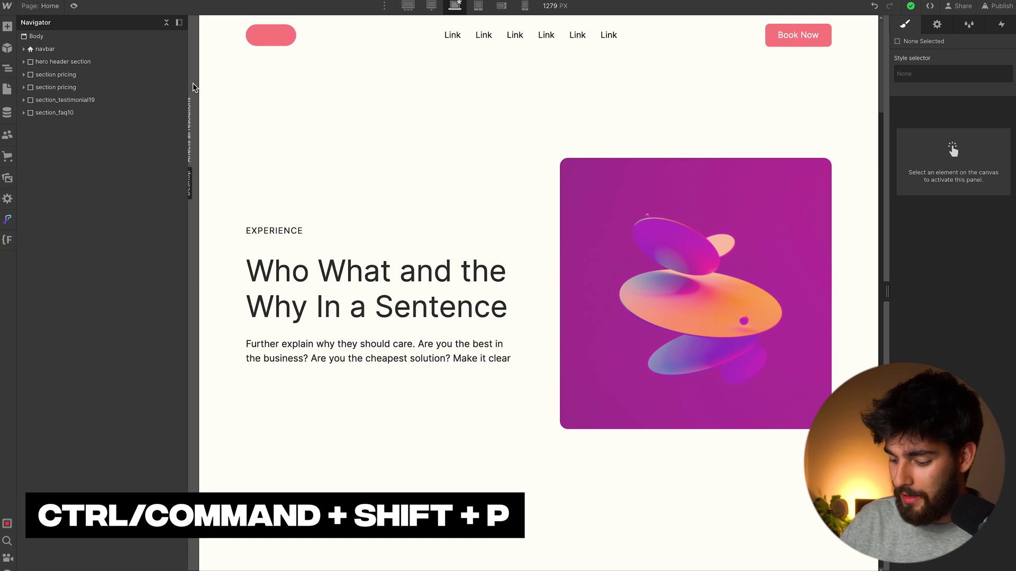
Toggle Preview mode on and off with Ctrl+Shift+P to see the page without panels.
key(ctrl+shift+p)
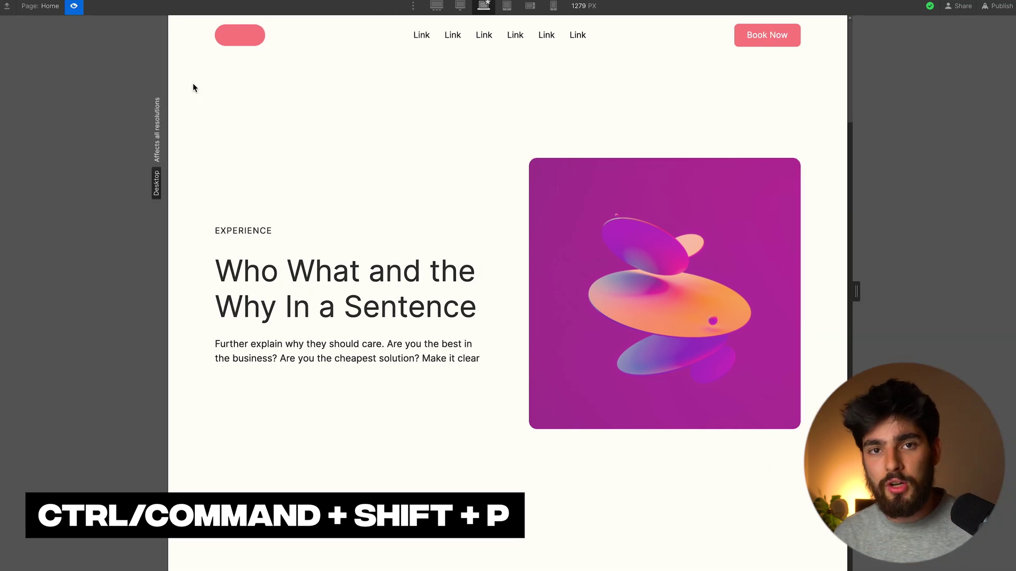
click(74, 7)
click(74, 7)
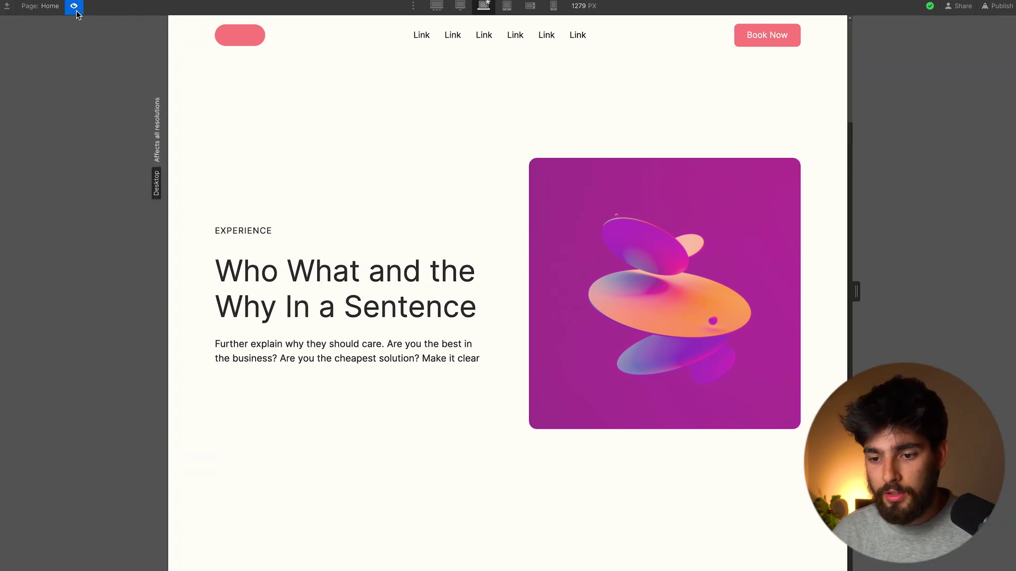
click(75, 7)
click(74, 7)
Return to the editor and view the page at base desktop, then the 568 px Mobile Landscape breakpoint.
click(75, 6)
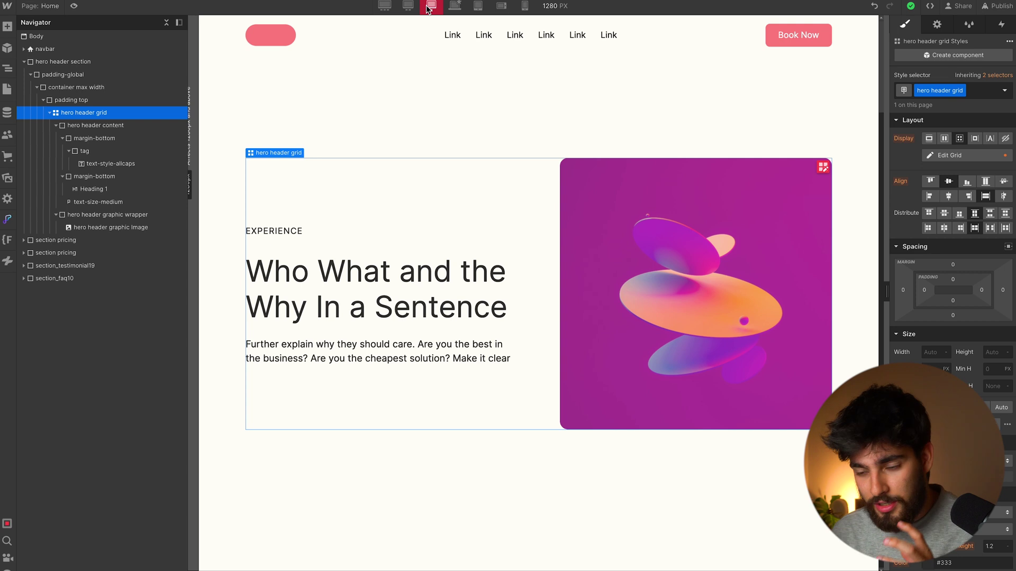
key(shift+1)
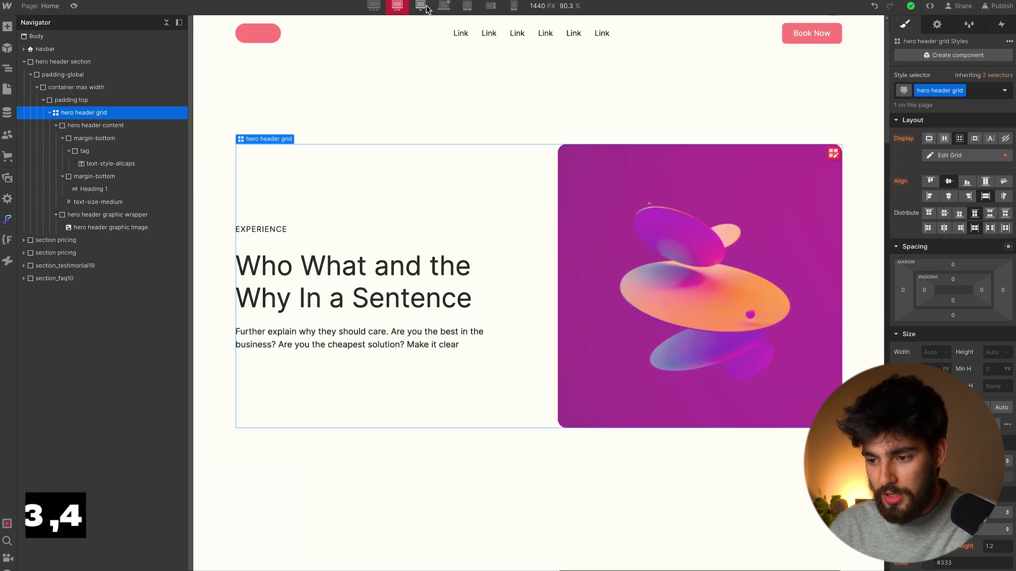
key(shift+3)
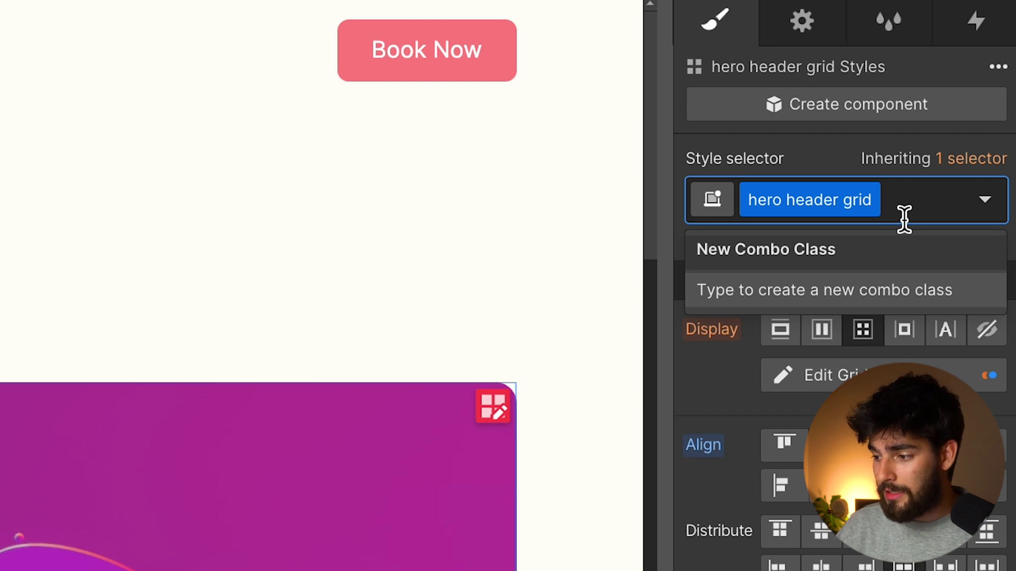
key(BackSpace)
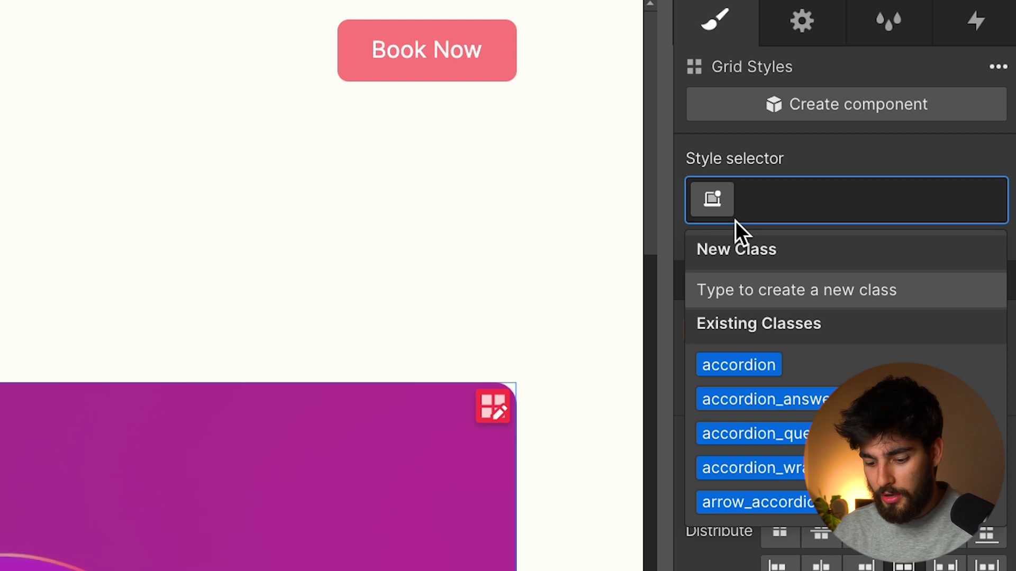
key(Escape)
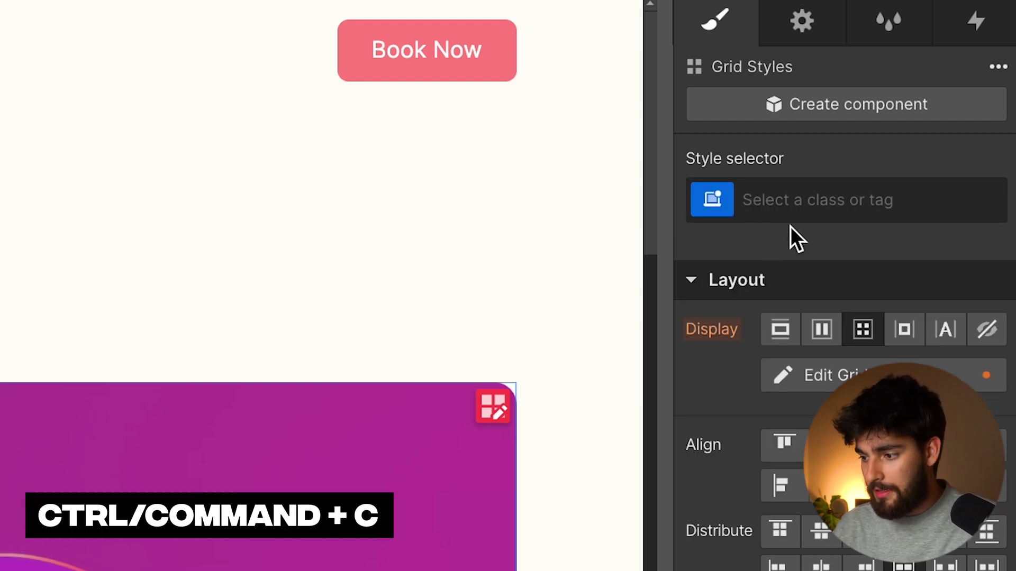
key(ctrl+z)
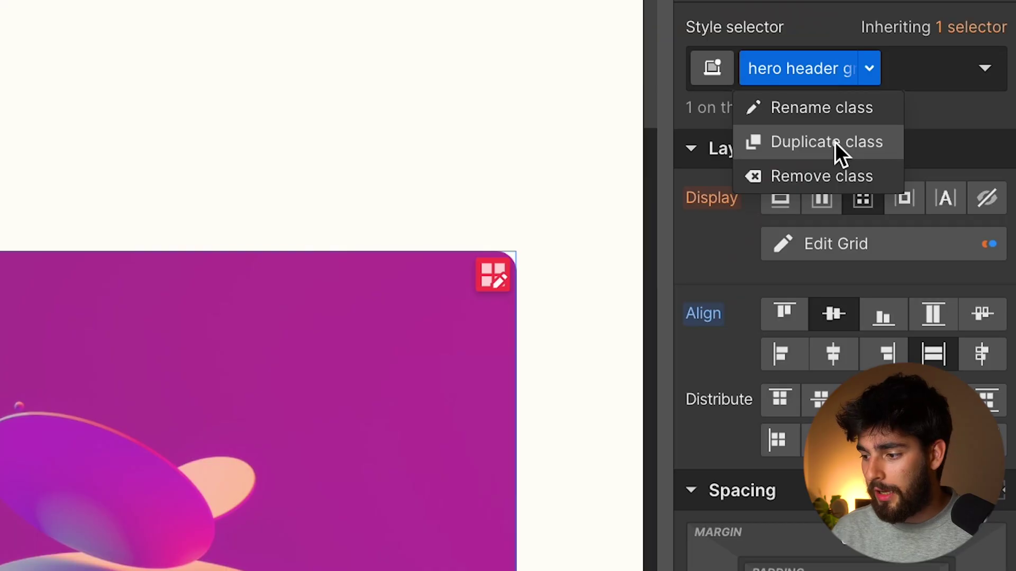
Duplicate the hero header grid class under the new name 'hero grid 2'.
click(836, 150)
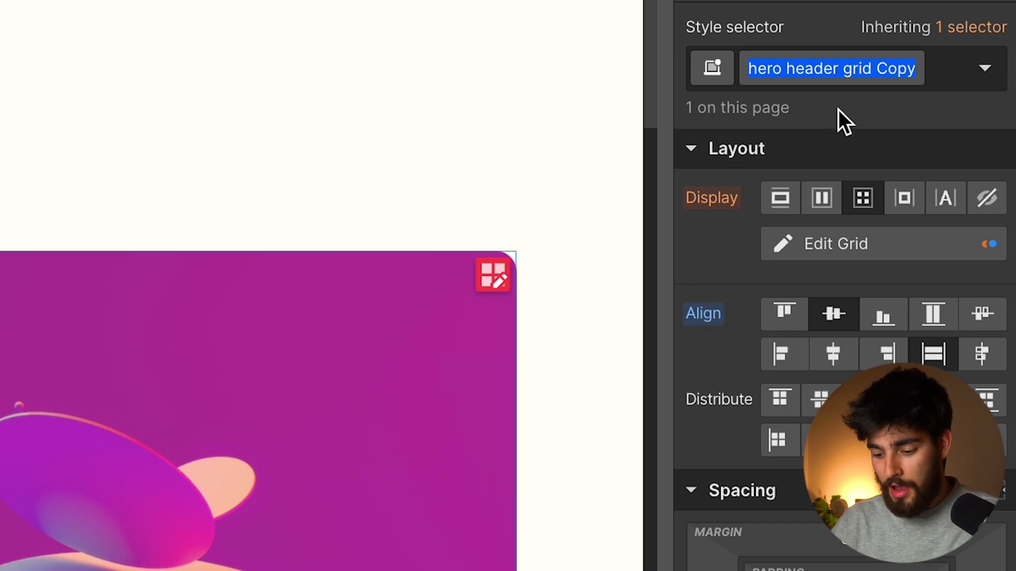
text(hero)
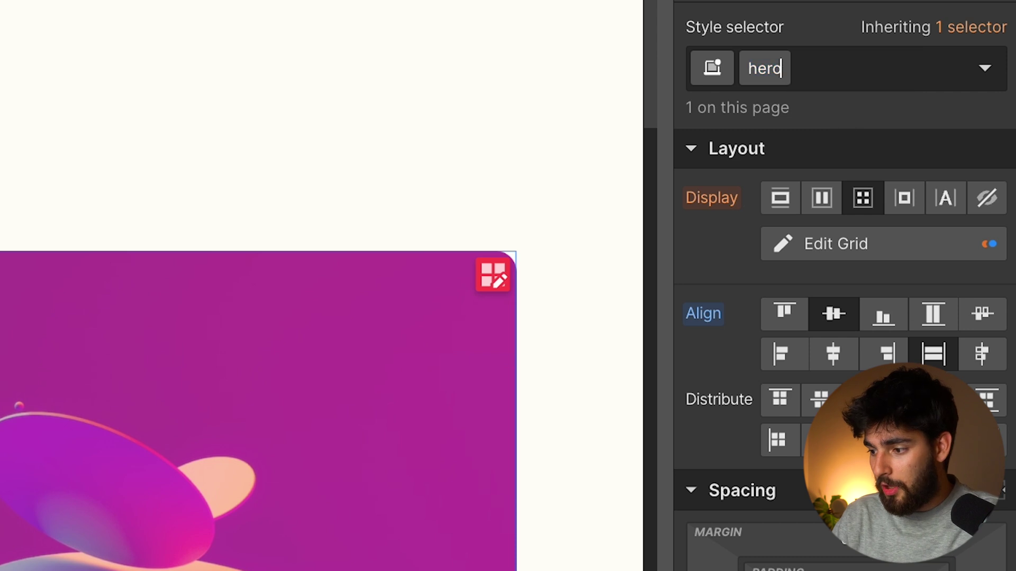
text( grid 2)
key(Return)
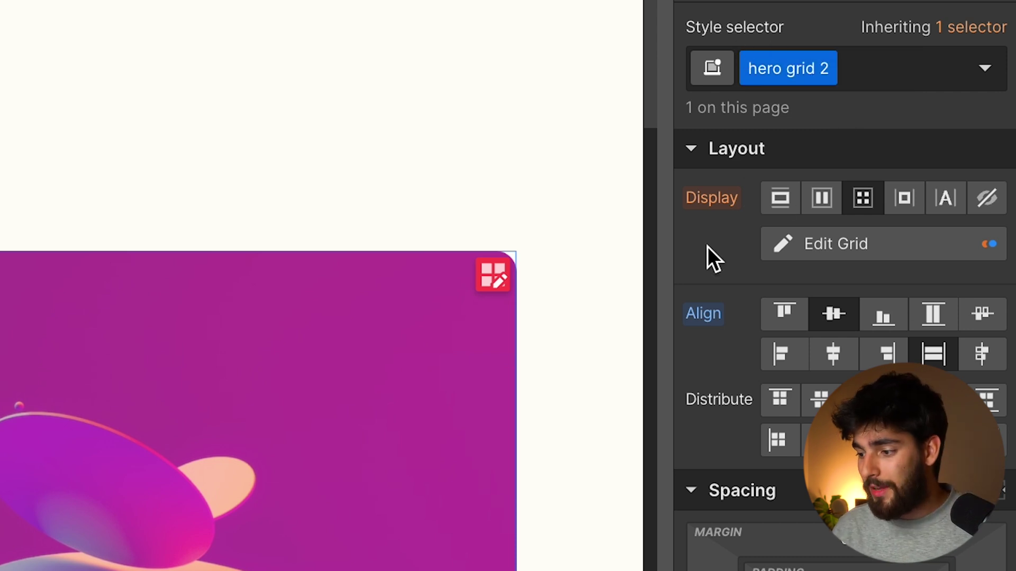
scroll(707, 246, down, 10)
scroll(707, 247, up, 10)
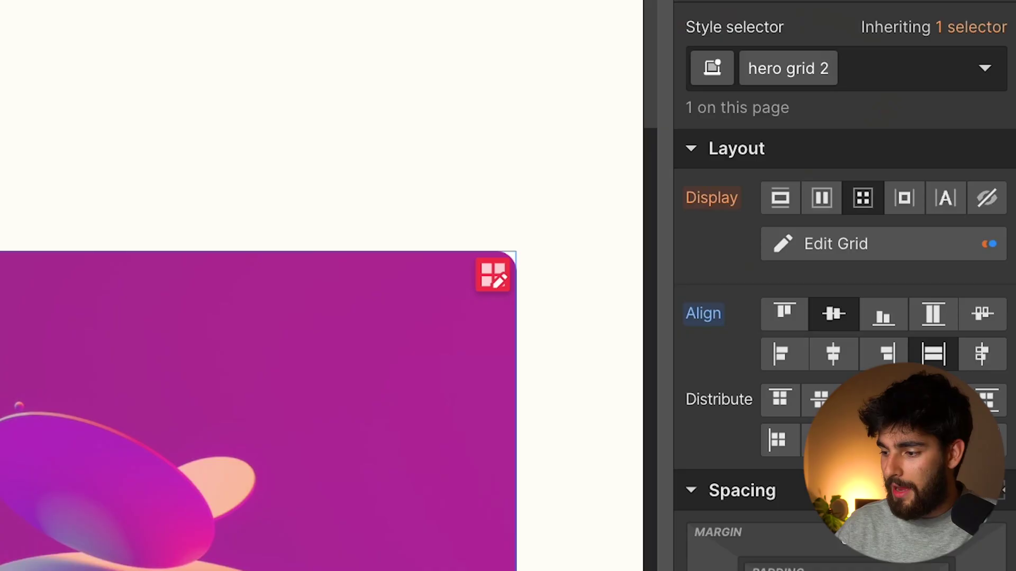
Rename the class from 'hero grid 2' to 'hero grid homepage'.
key(BackSpace)
key(BackSpace)
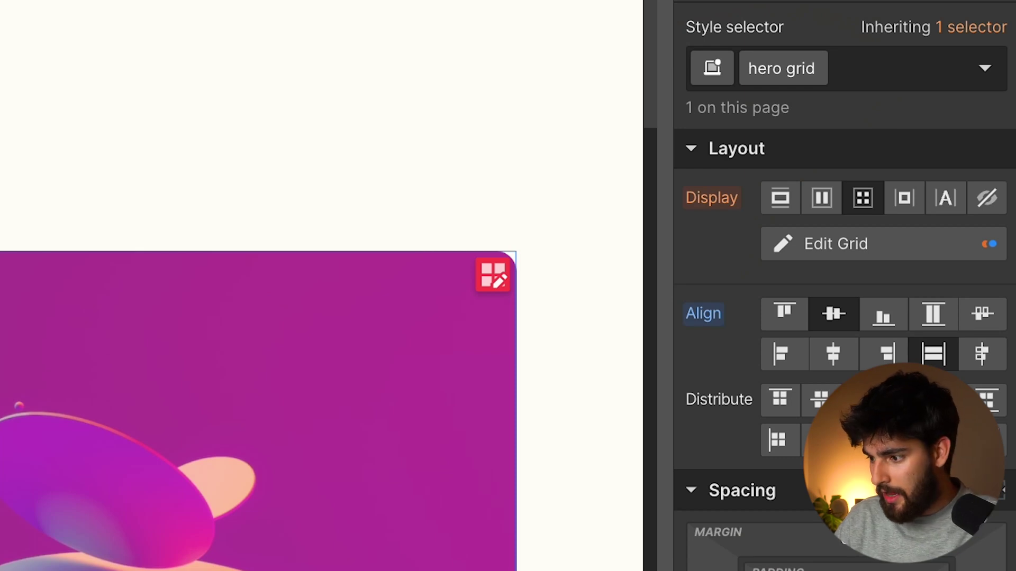
text(homepage)
key(Return)
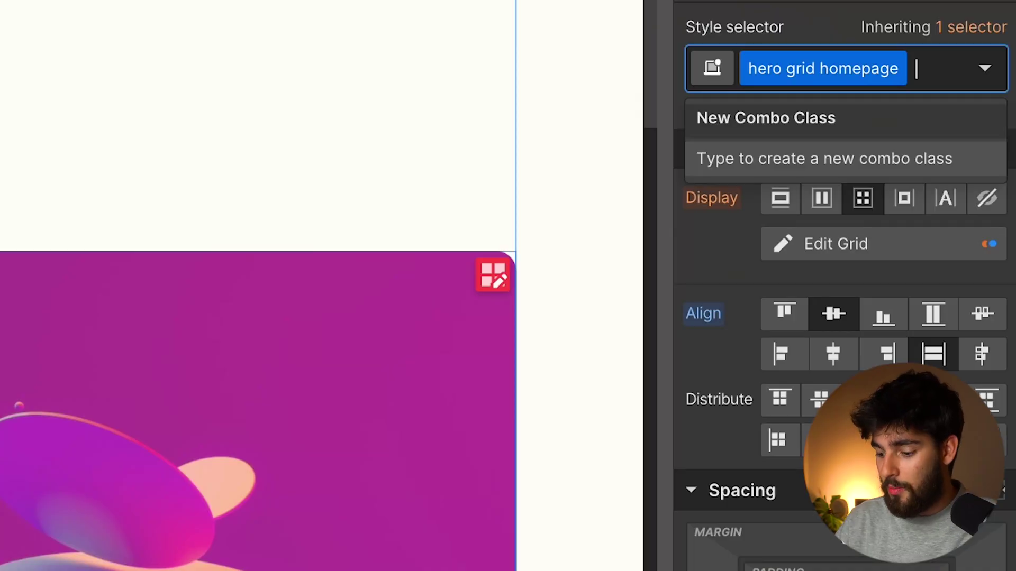
Add a 'hero' combo class to the grid, then remove it again.
text(danskdjnas)
key(alt+BackSpace)
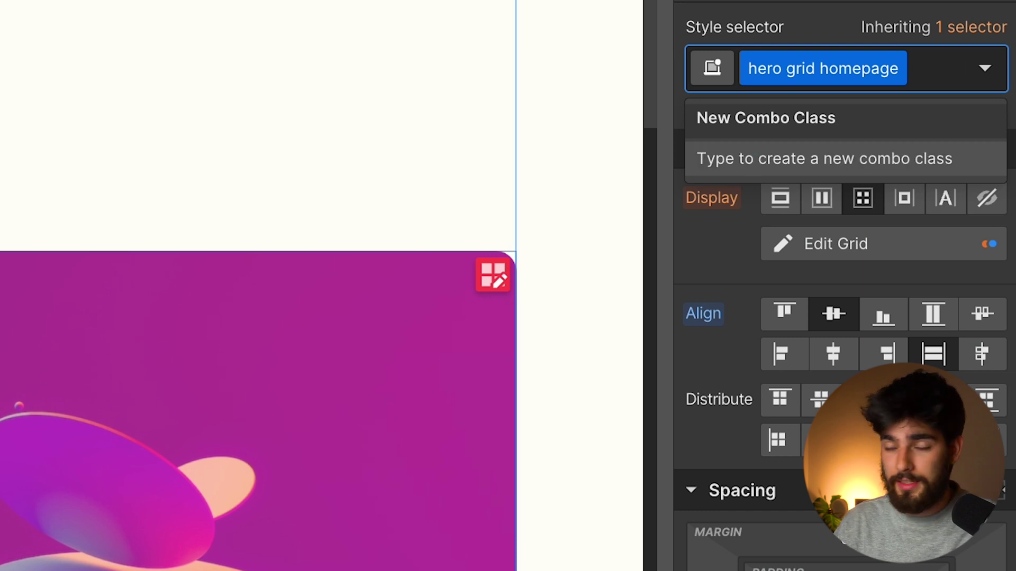
text(hero)
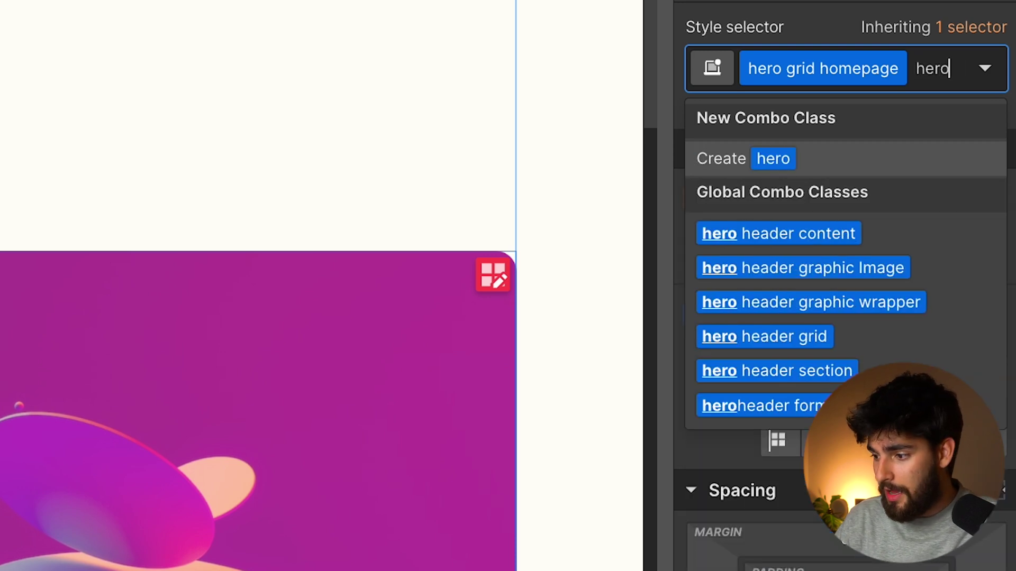
key(Return)
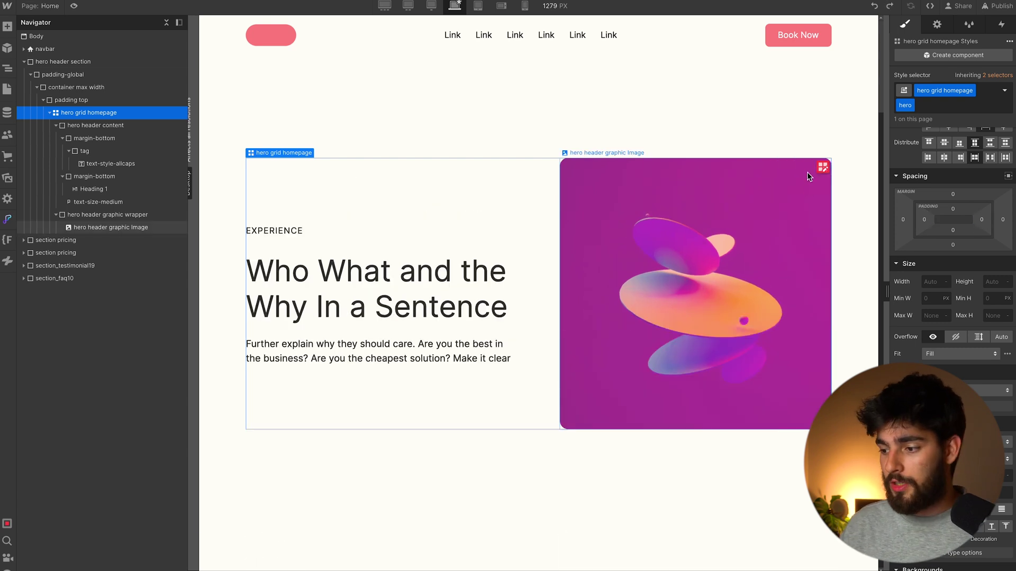
key(ctrl+Return)
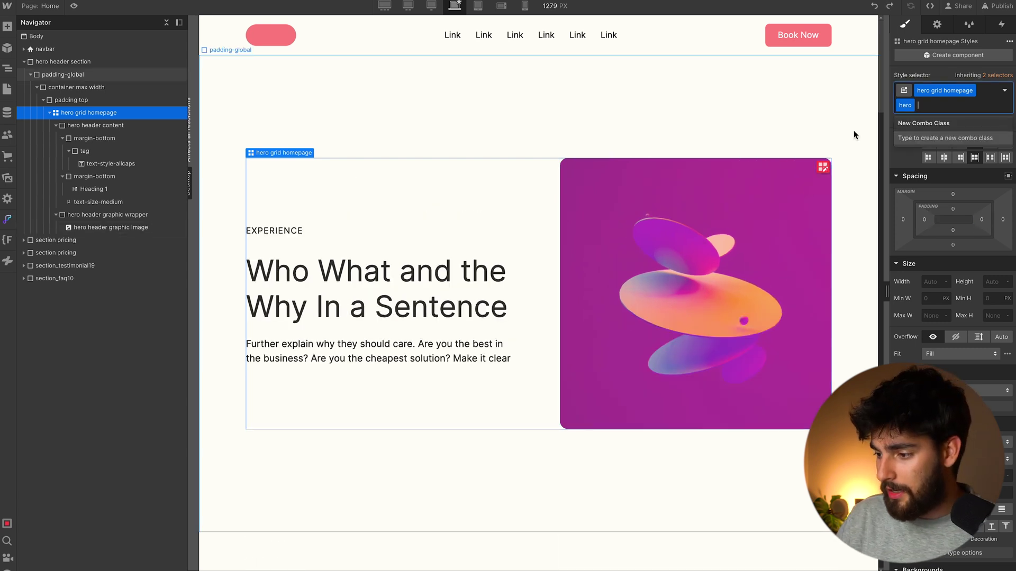
key(BackSpace)
Select the padding-global wrapper, the hero image, and then the Heading 1 text.
click(866, 162)
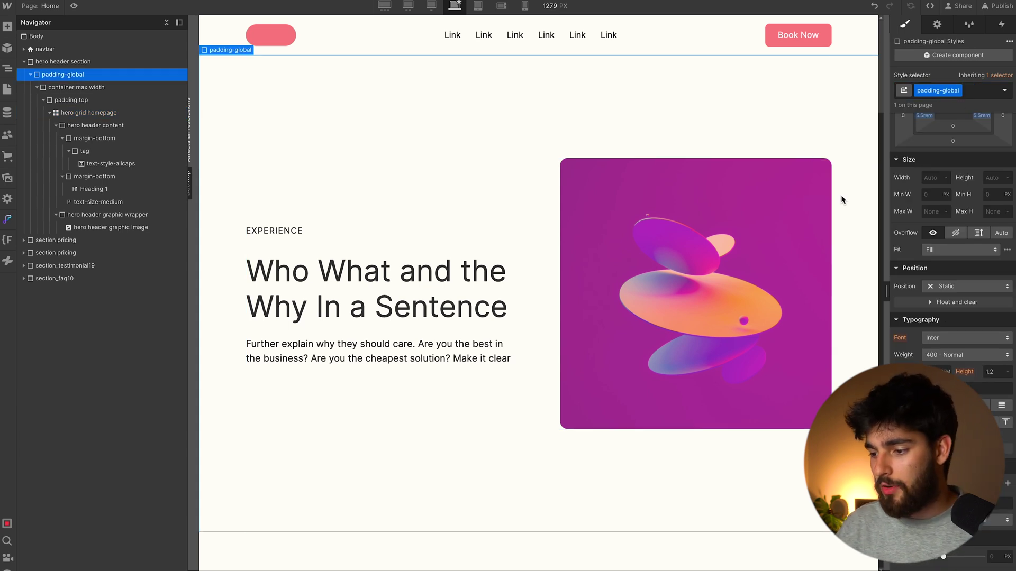
click(807, 188)
click(494, 267)
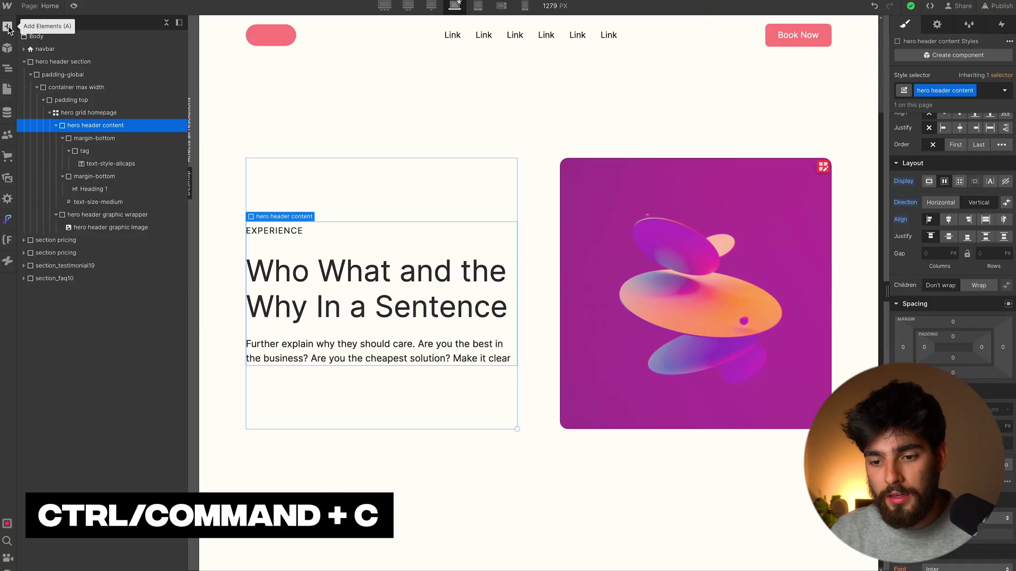
click(8, 26)
scroll(91, 206, down, 8)
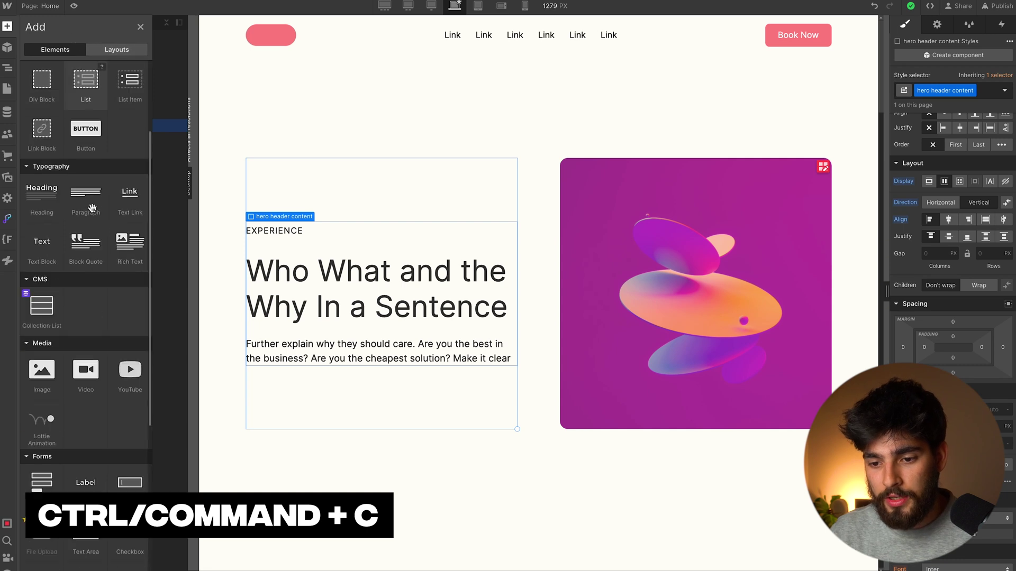
scroll(91, 206, down, 4)
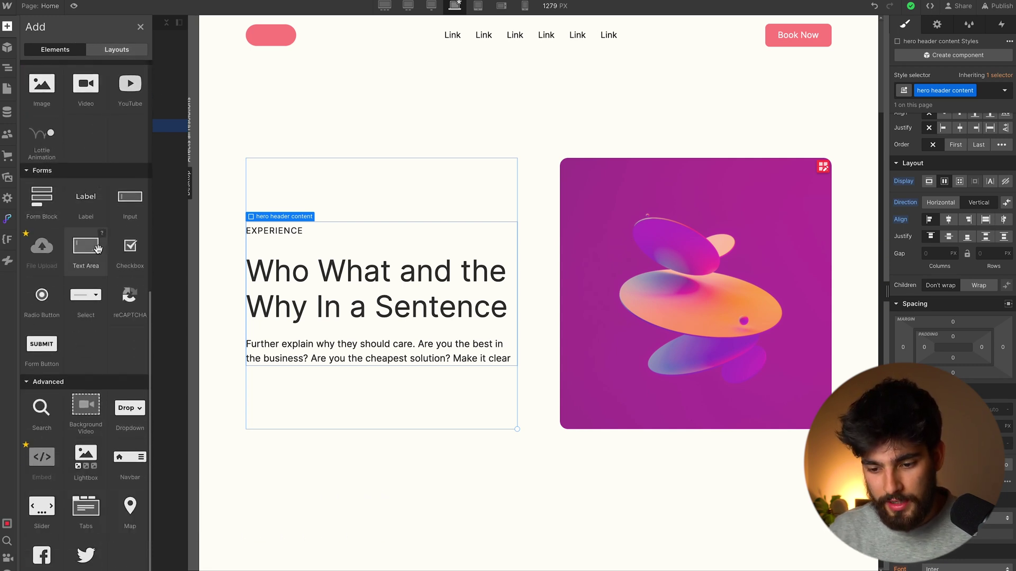
scroll(98, 249, up, 10)
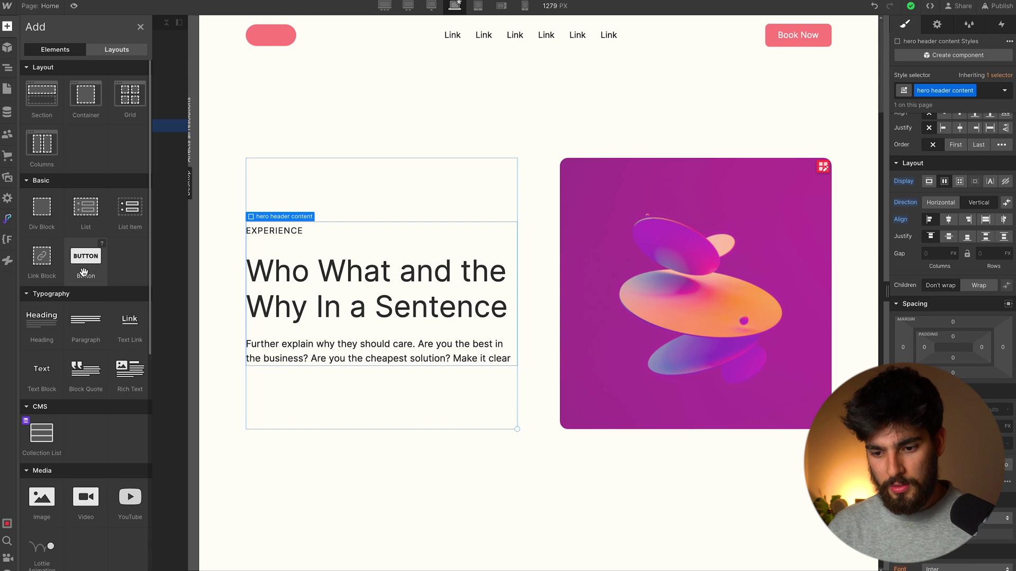
drag(83, 260, 303, 382)
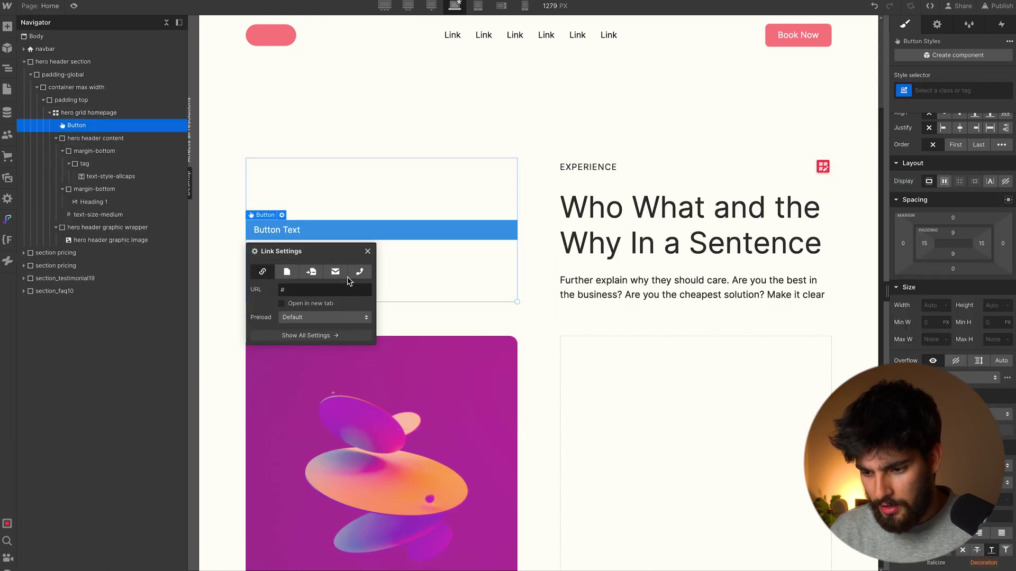
click(368, 256)
drag(352, 231, 619, 265)
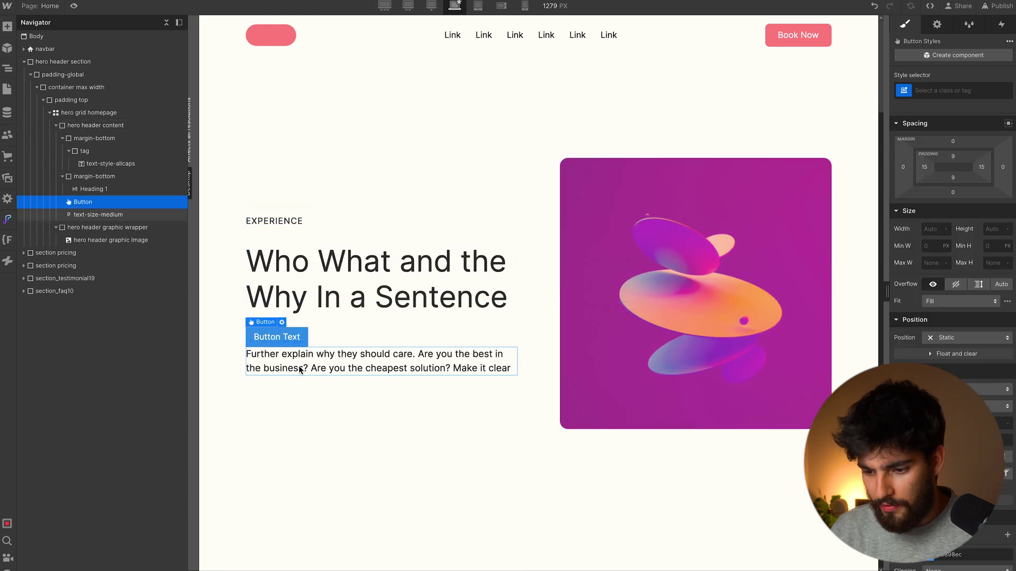
key(ctrl+z)
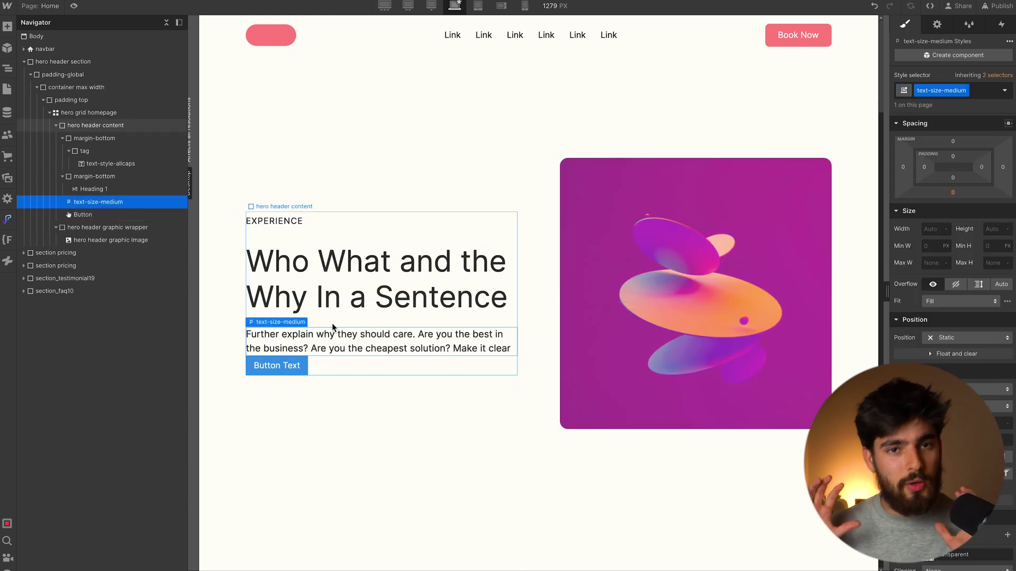
click(289, 373)
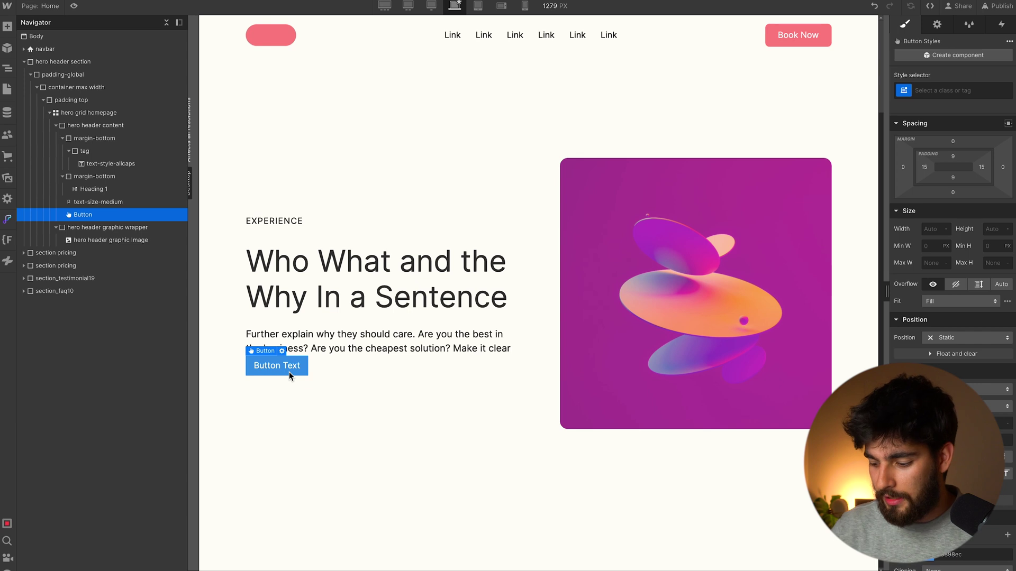
key(Delete)
click(324, 370)
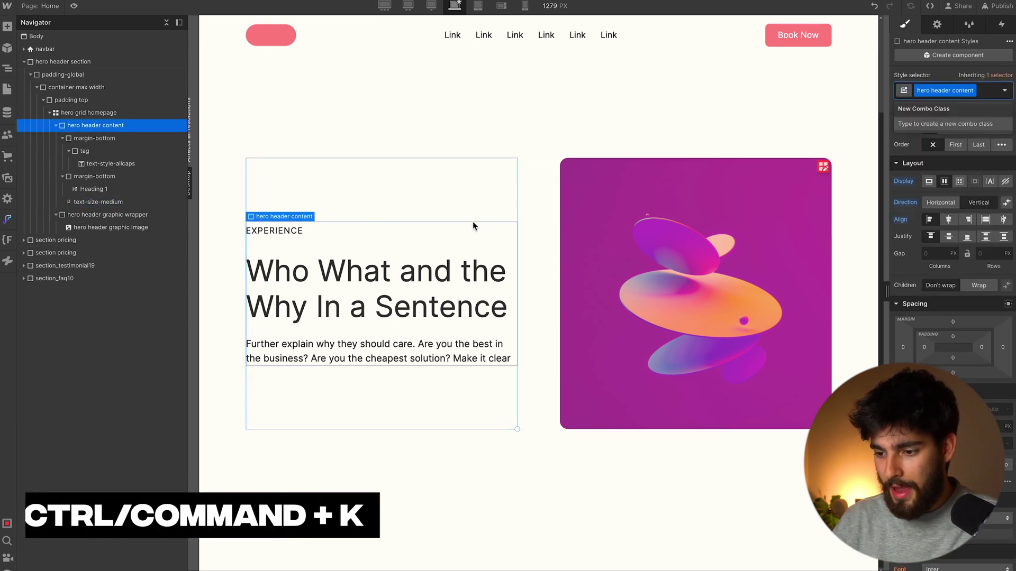
key(ctrl+k)
Insert a Button under the hero paragraph via Ctrl+K quick-find search for 'button'.
click(450, 332)
key(ctrl+k)
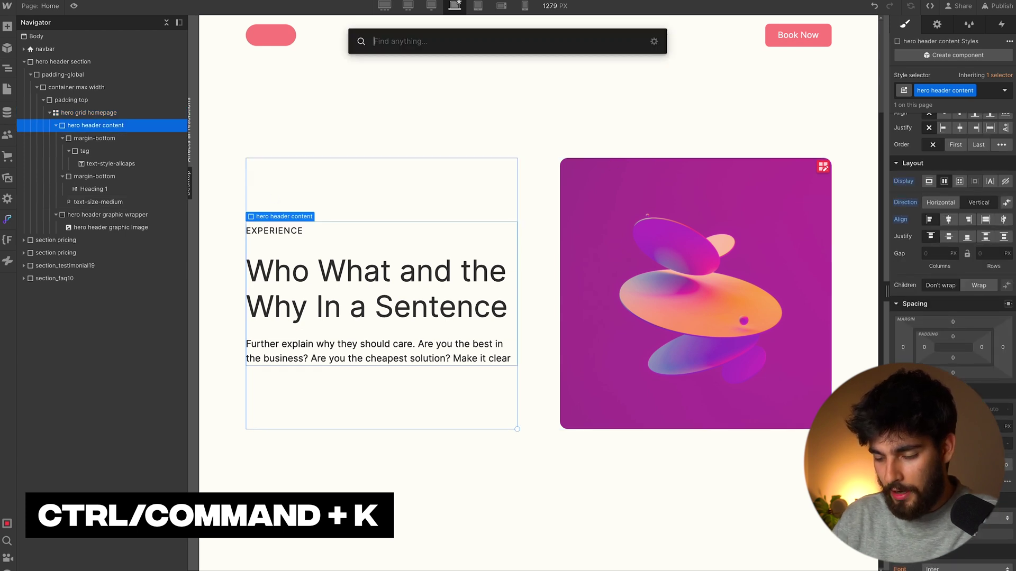
text(button)
key(Return)
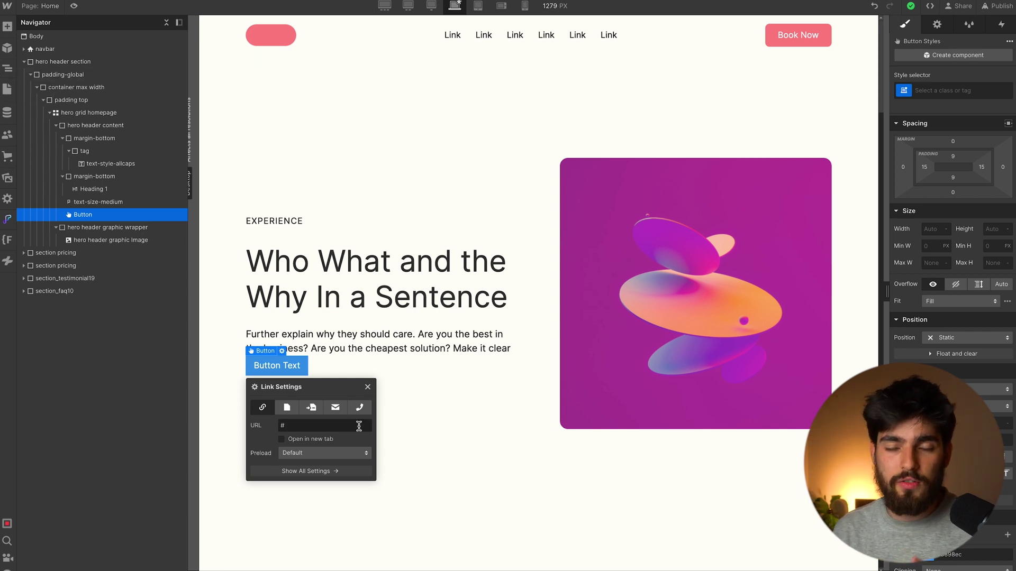
click(353, 357)
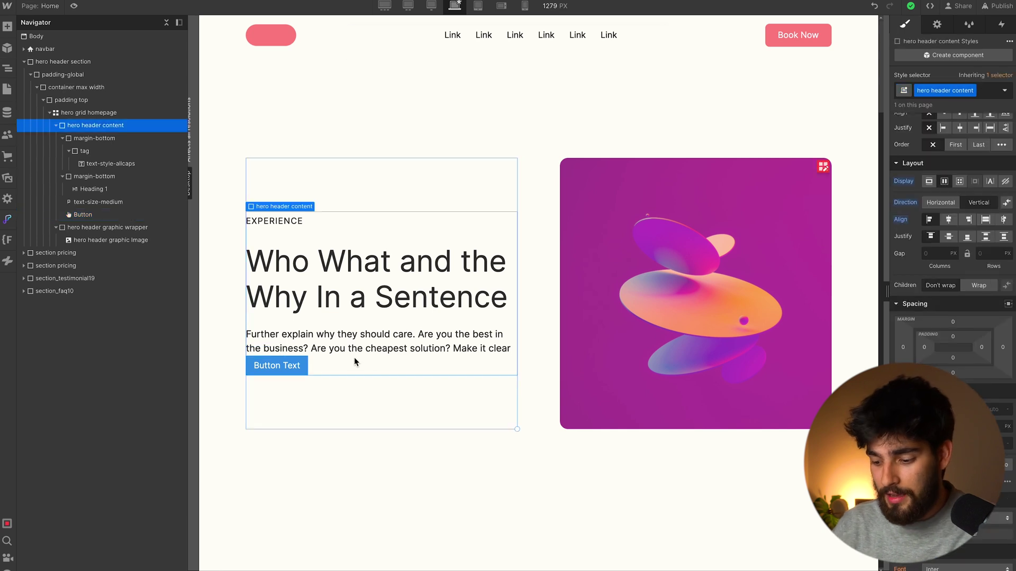
key(ctrl+k)
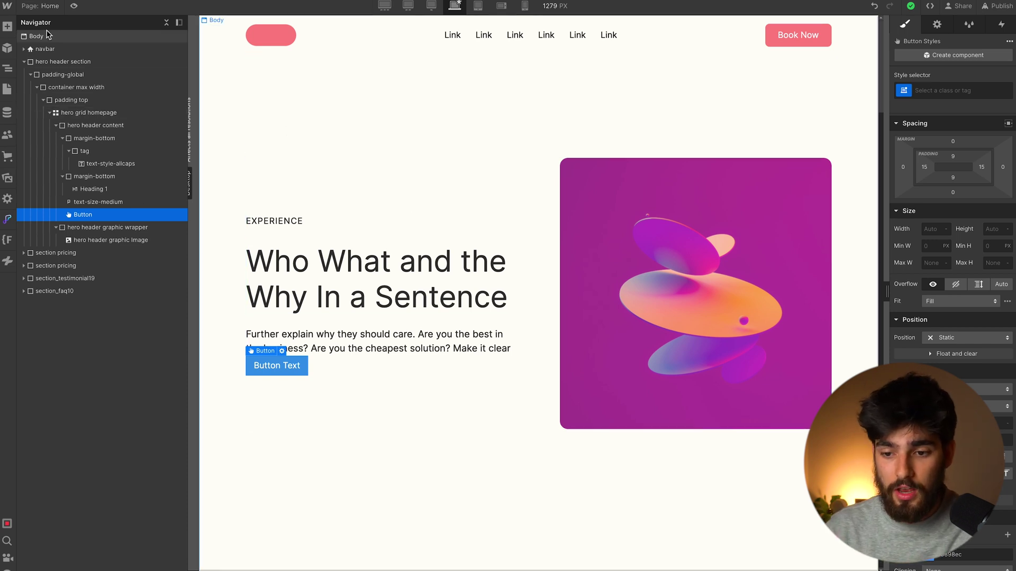
click(7, 25)
click(118, 55)
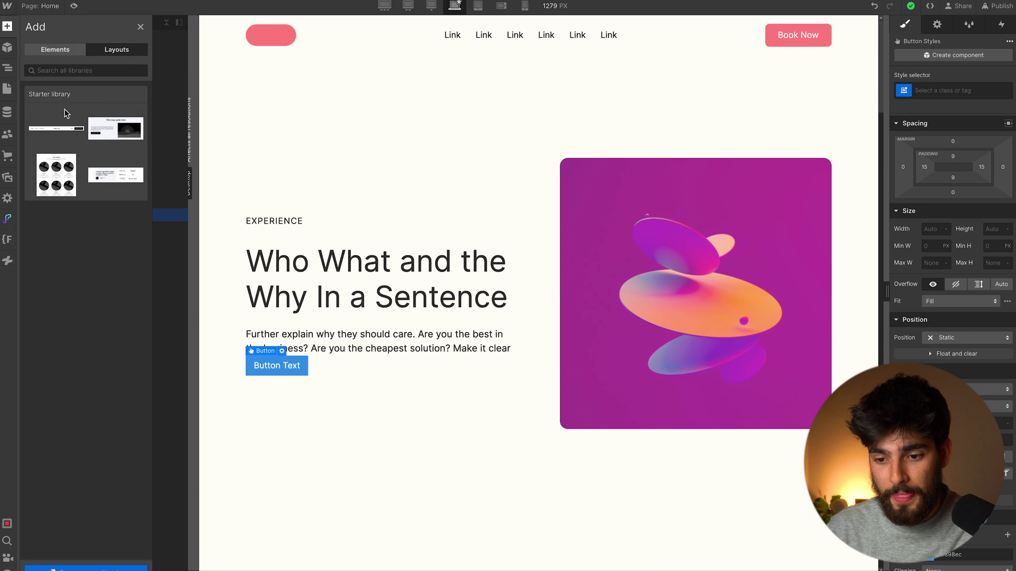
click(63, 105)
scroll(58, 312, down, 5)
scroll(58, 238, up, 5)
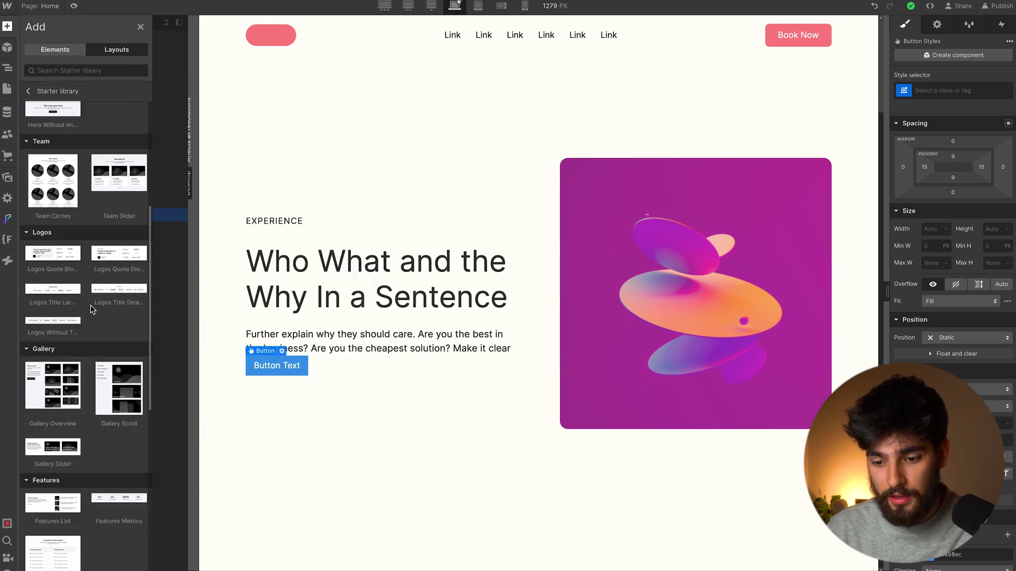
mouse_move(58, 200)
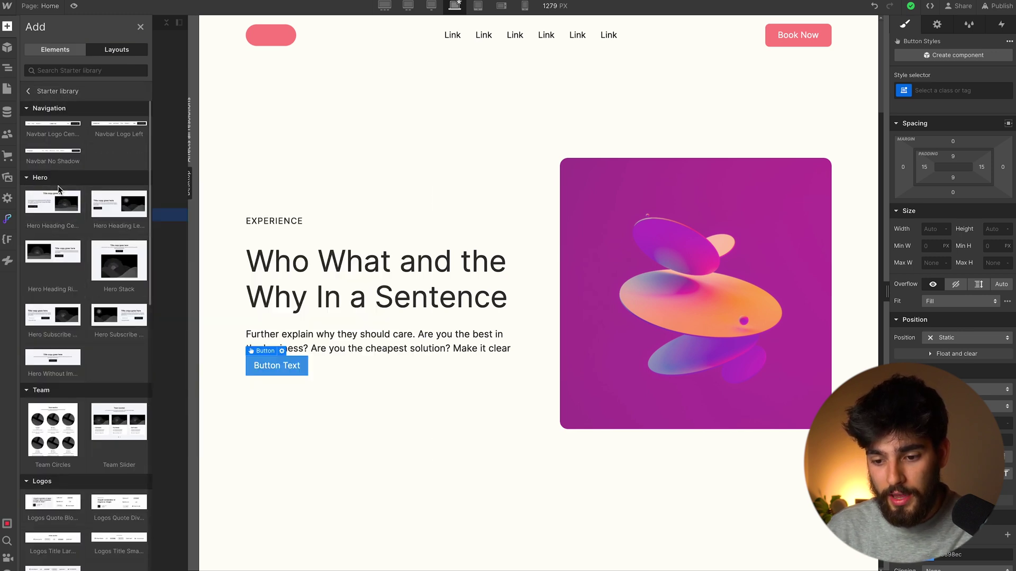
click(316, 141)
key(z)
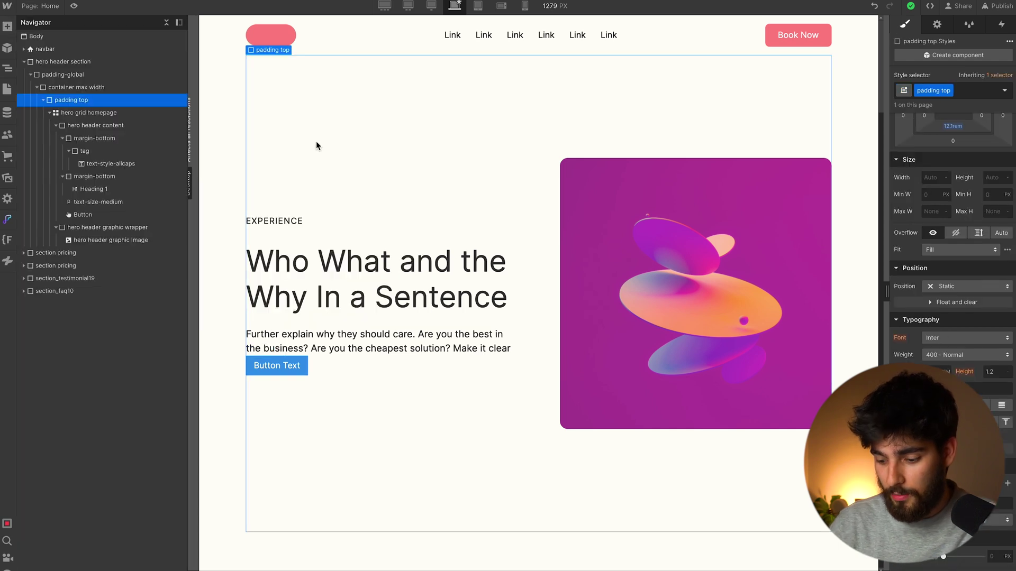
click(37, 37)
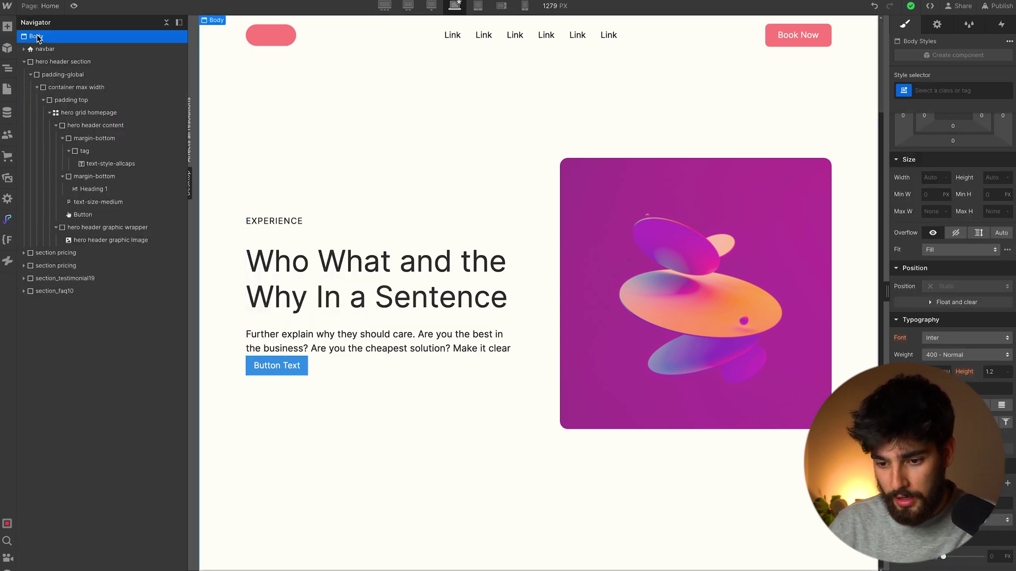
key(ctrl+e)
text(hero)
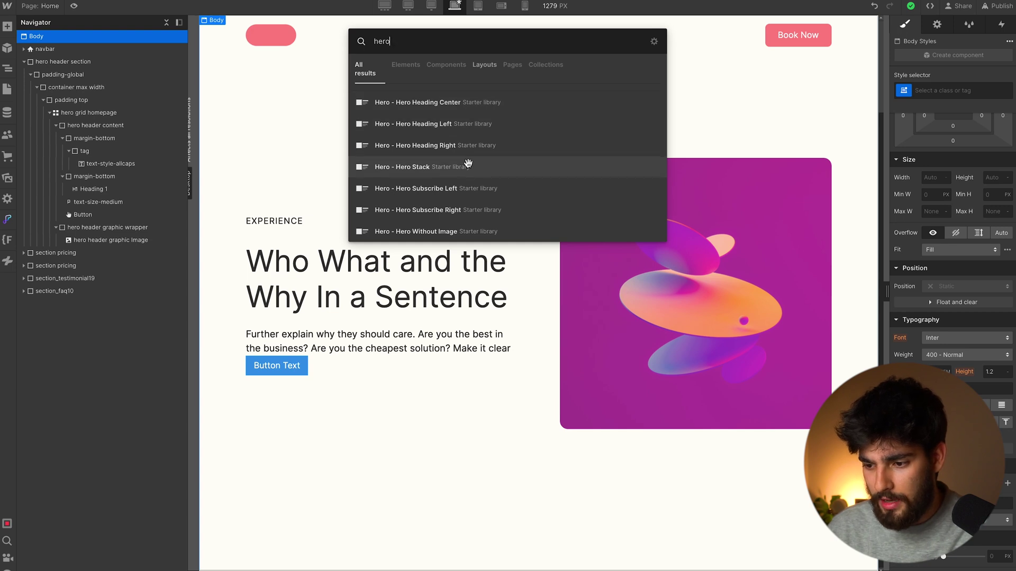
click(486, 102)
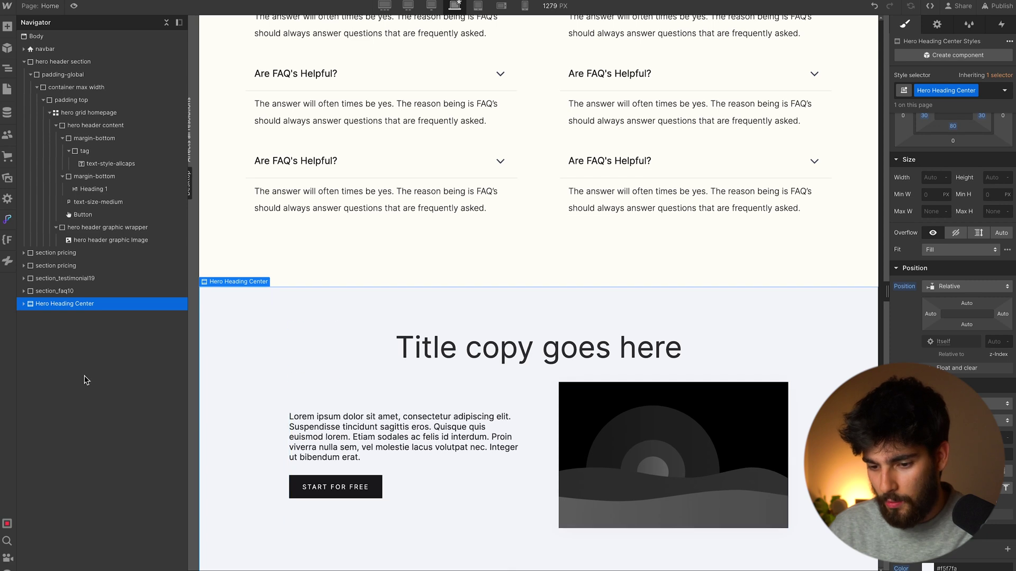
drag(78, 303, 100, 64)
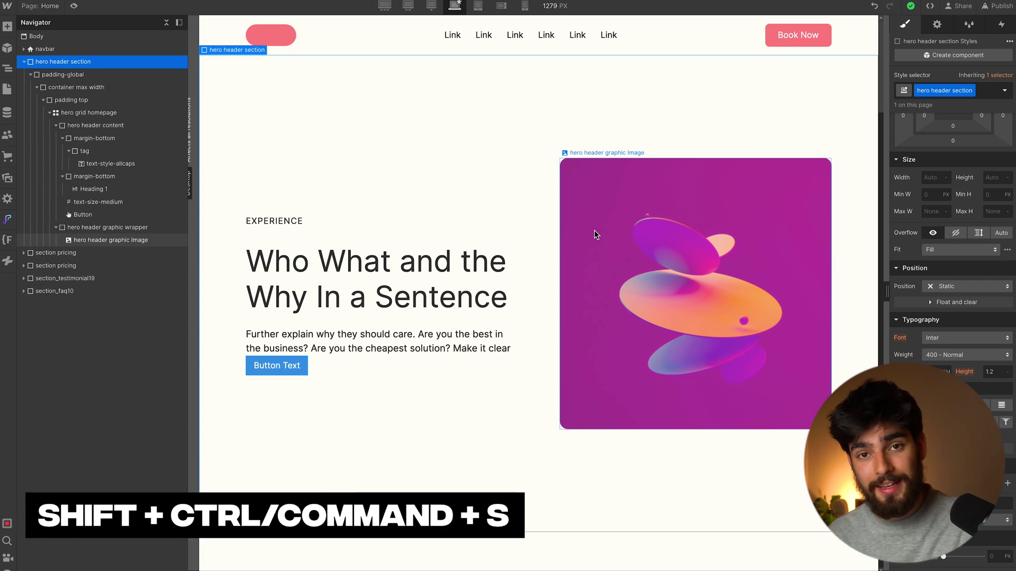
Open Save backup with Ctrl+Shift+S to back up the site.
key(ctrl+shift+s)
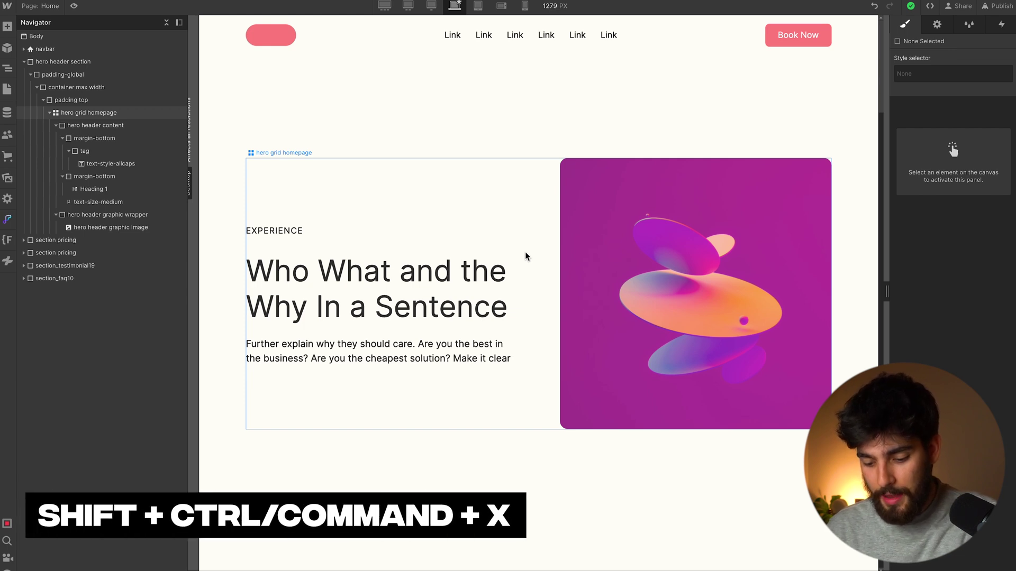
Turn on X-ray view and set the EXPERIENCE tag's top, right and bottom padding to 0.
key(ctrl+shift+x)
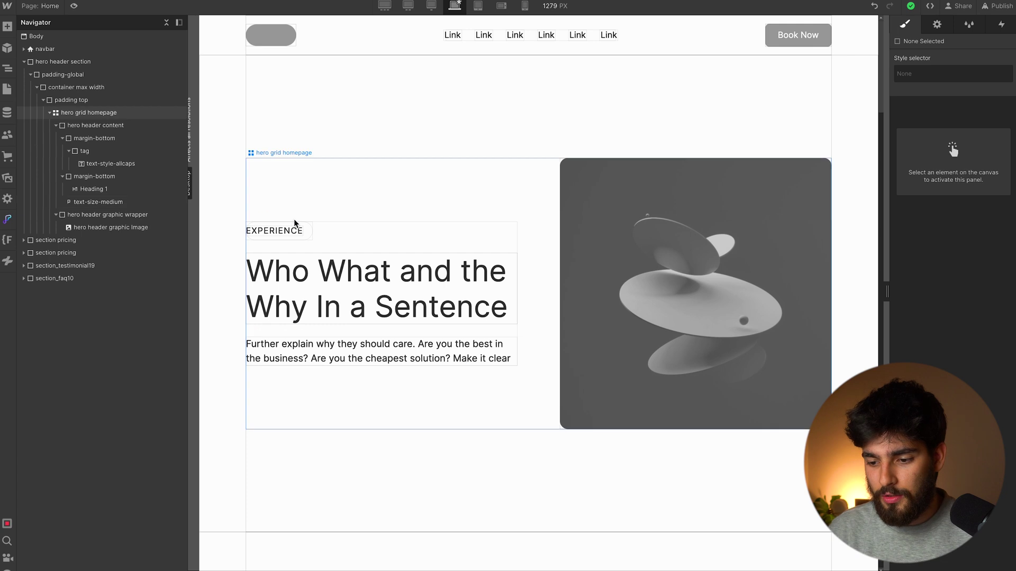
click(308, 238)
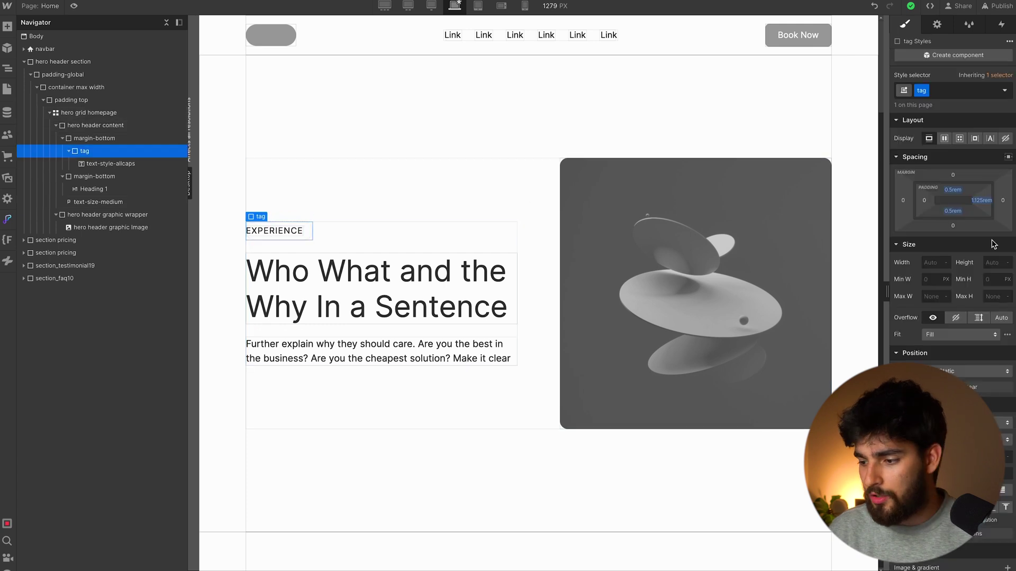
alt+click(951, 211)
alt+click(953, 189)
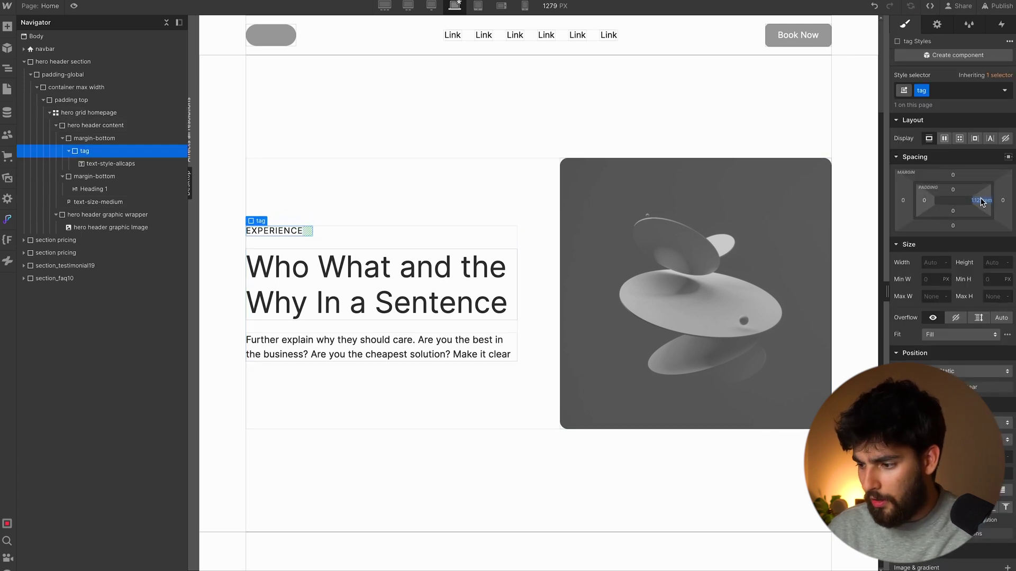
alt+click(982, 200)
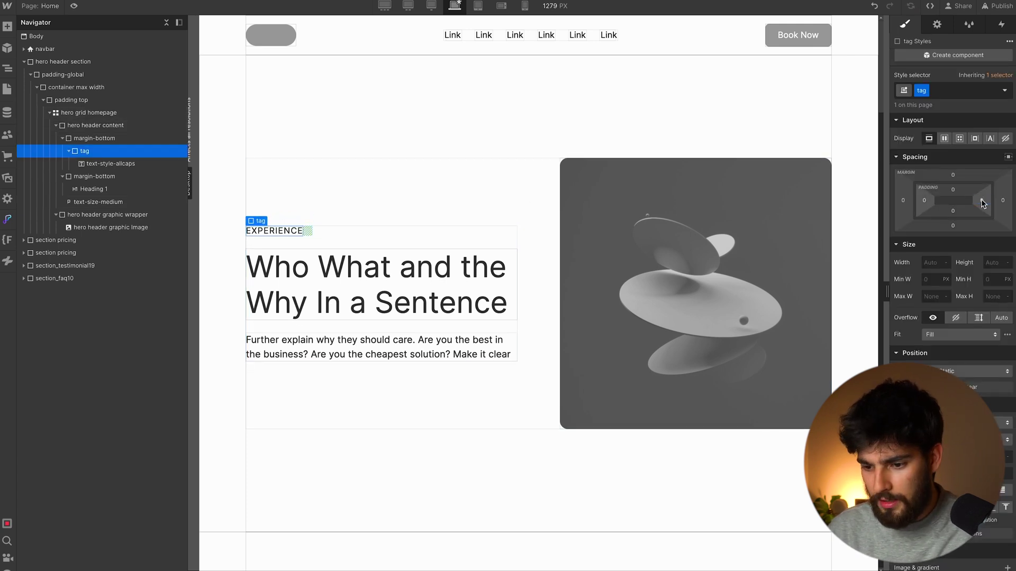
click(442, 259)
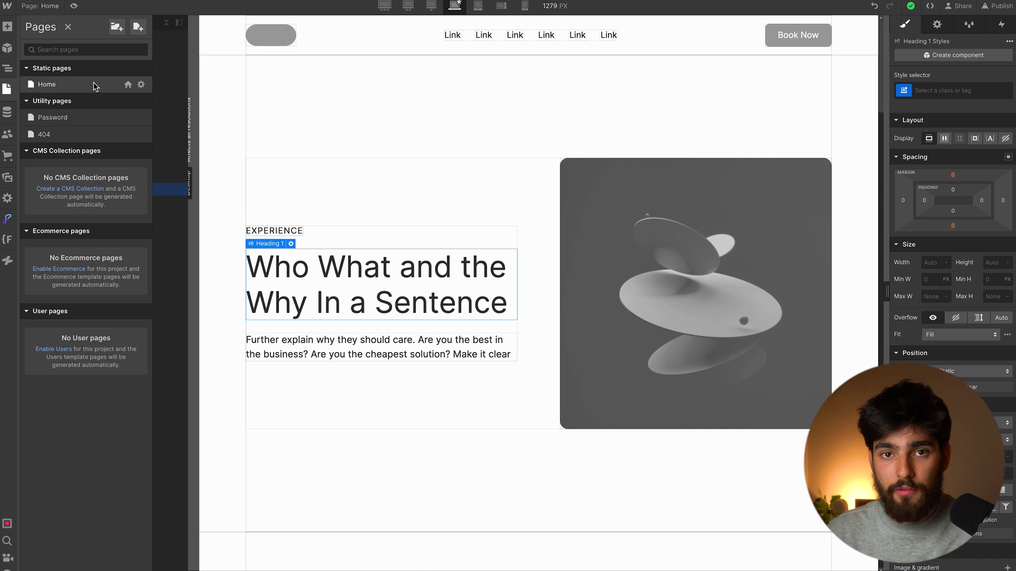
Toggle the Navigator and Pages panels, drag an image asset onto the page, and open quick find.
key(z)
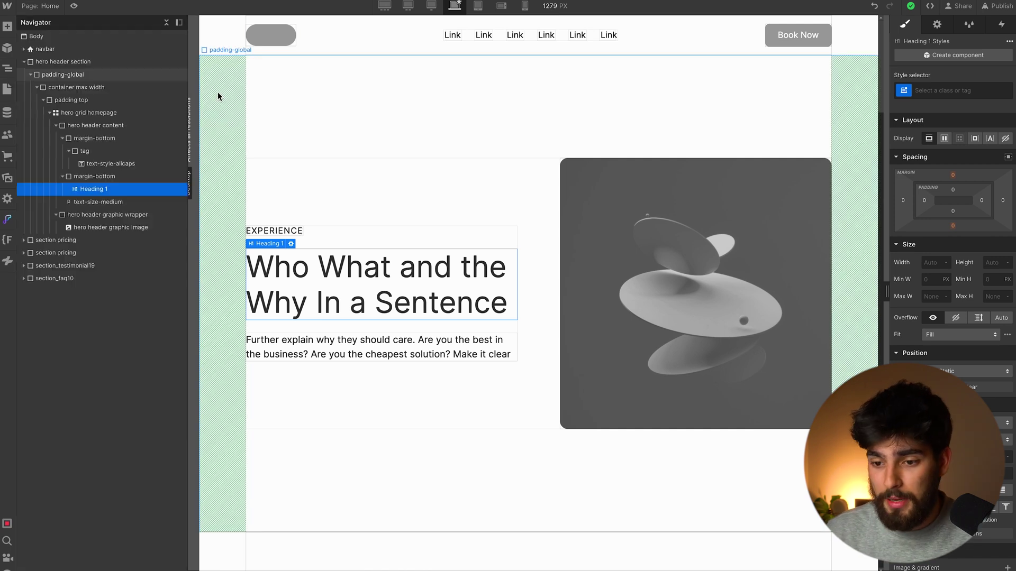
key(p)
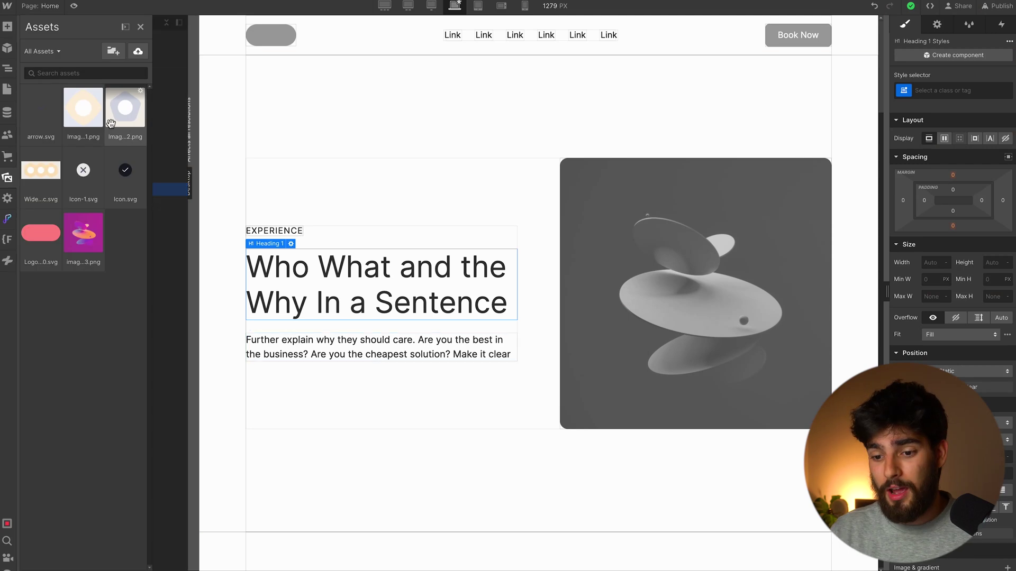
drag(83, 108, 544, 189)
key(ctrl+k)
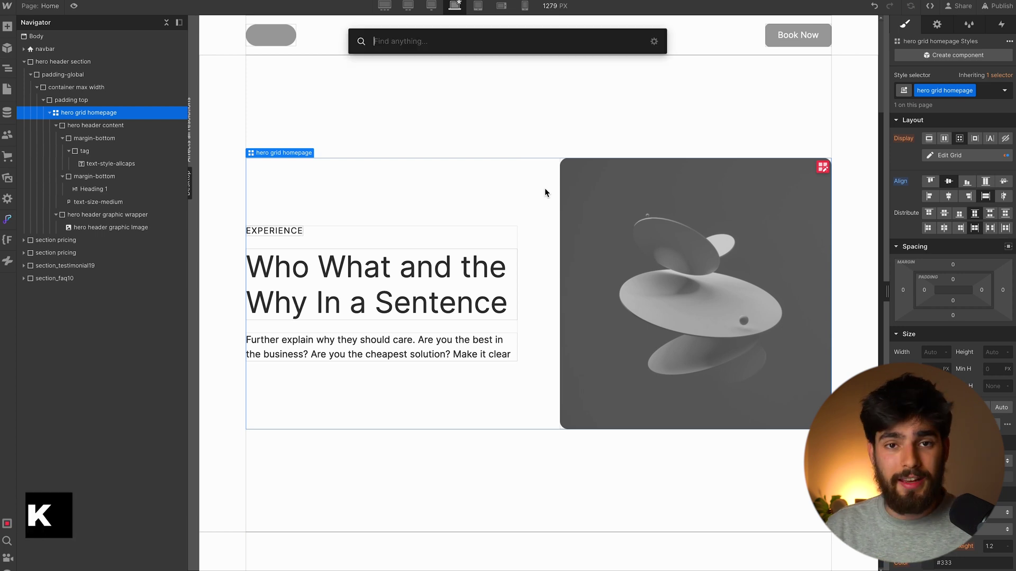
Search 'image' in quick find and drop Graphic 1.png into the hero grid.
click(654, 42)
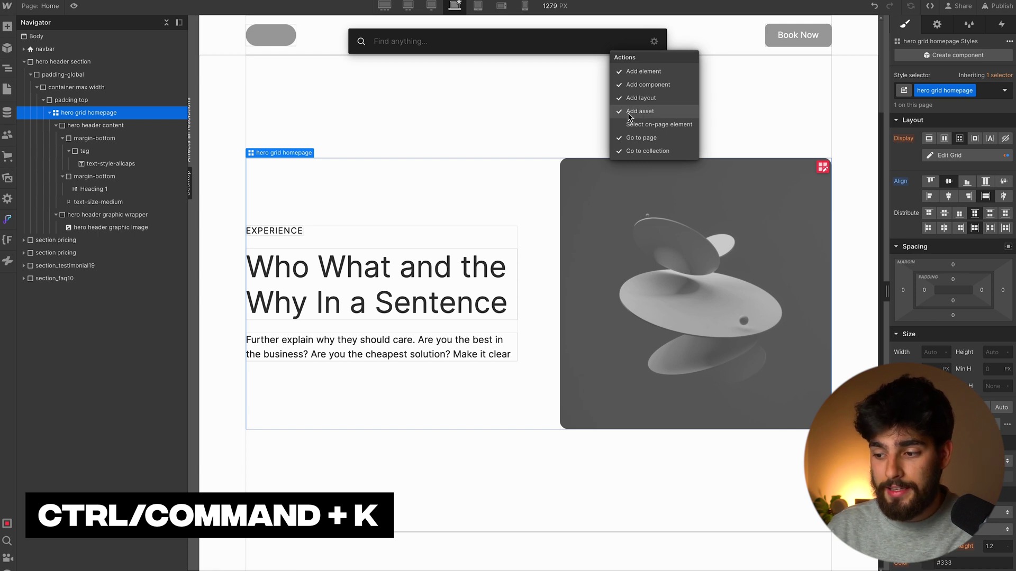
click(520, 38)
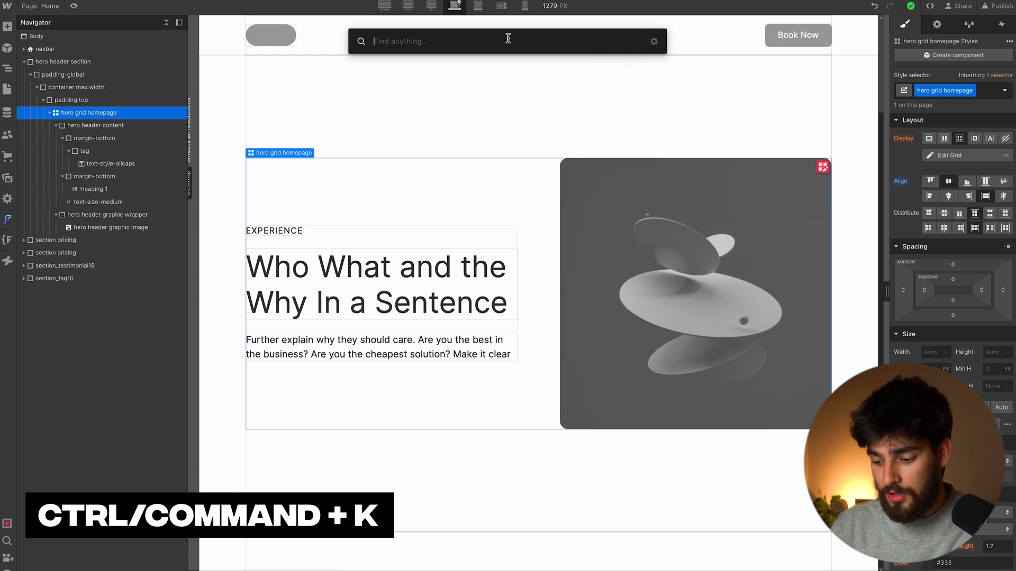
text(image)
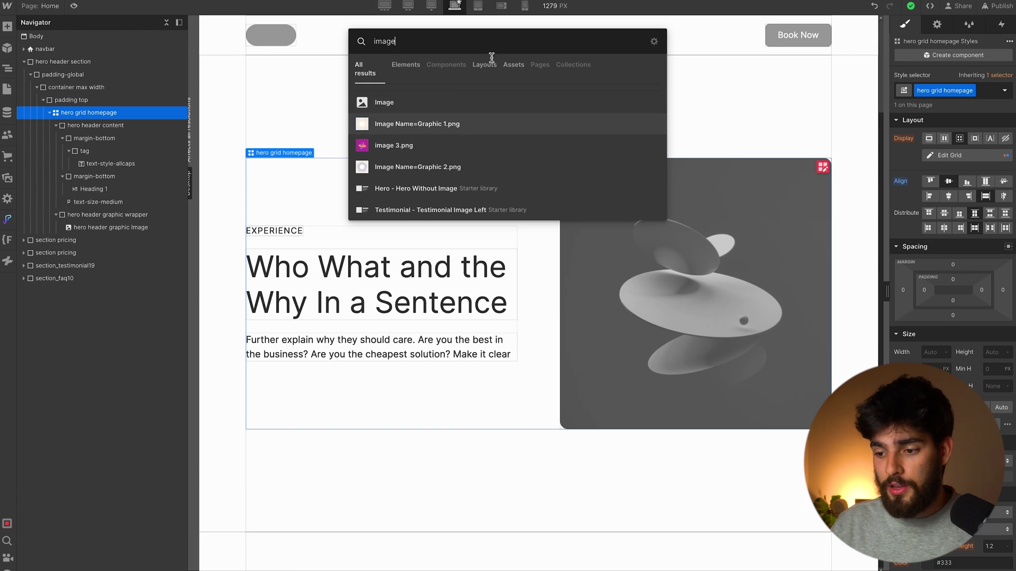
drag(492, 124, 529, 211)
click(391, 190)
scroll(392, 190, down, 3)
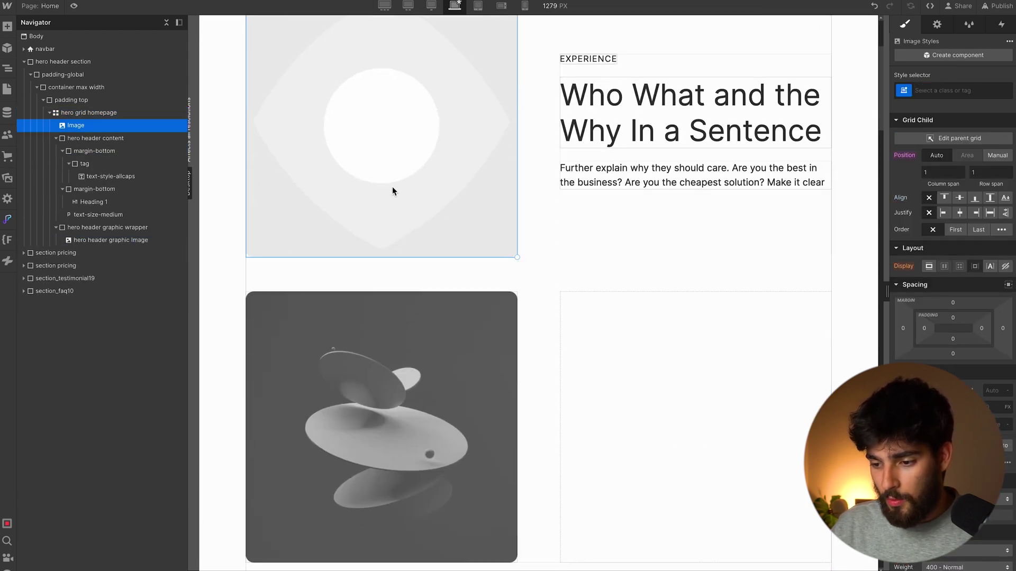
Delete the old hero graphic image and its empty wrapper.
click(475, 344)
key(Delete)
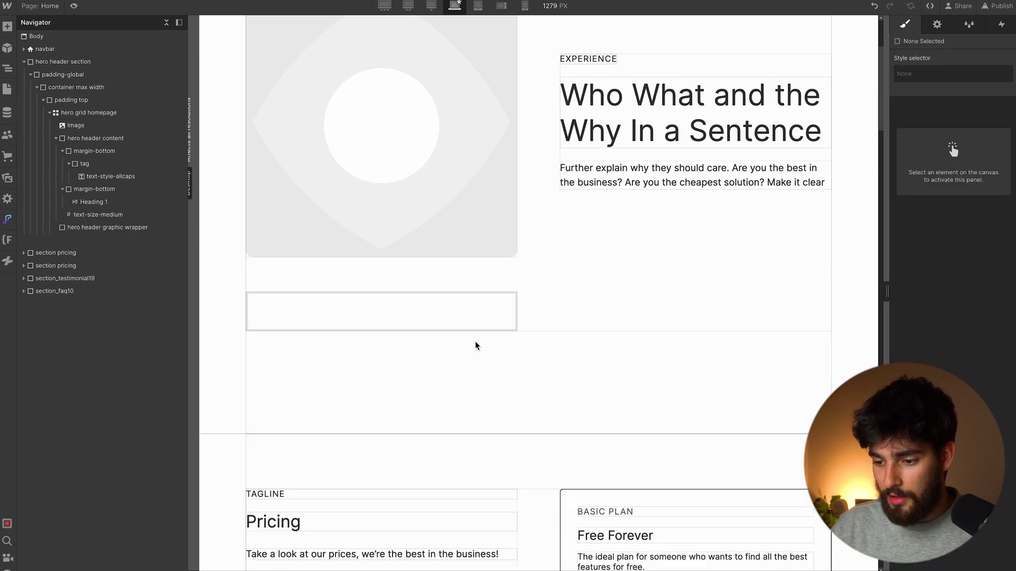
scroll(476, 345, up, 2)
click(449, 412)
key(Delete)
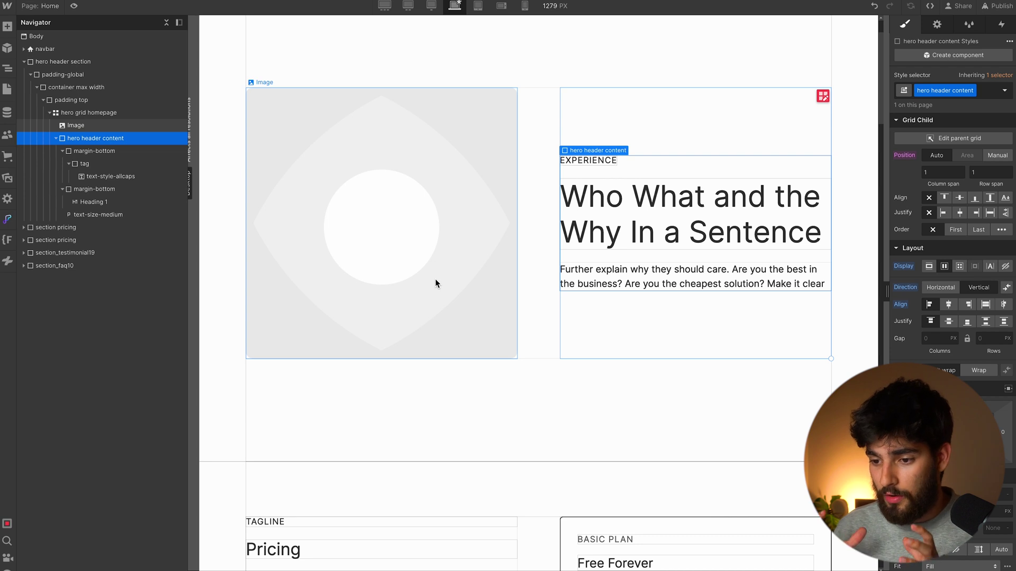
scroll(435, 279, up, 1)
Select the new Graphic 1.png hero image and open its Image Settings.
click(277, 148)
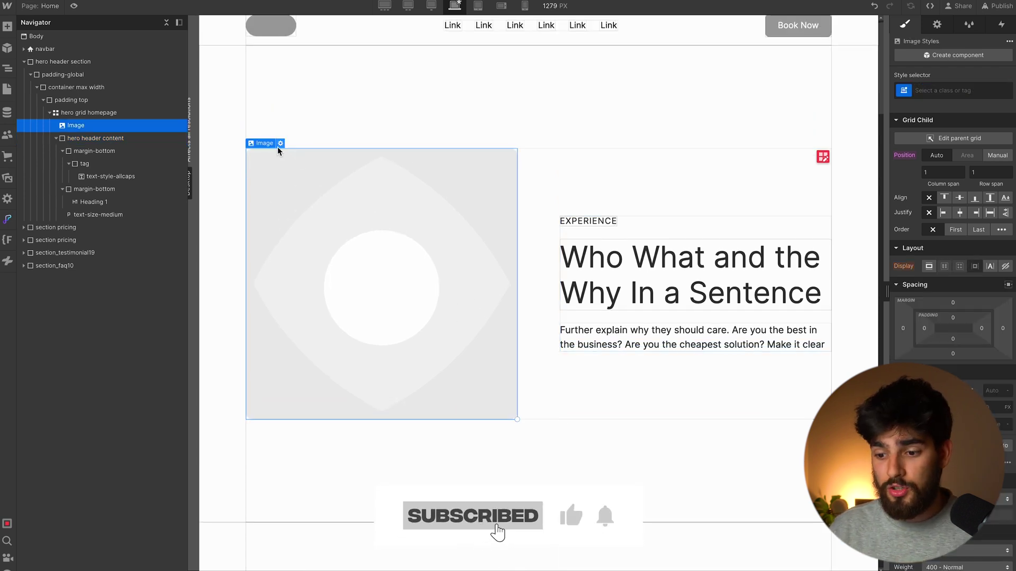
click(281, 143)
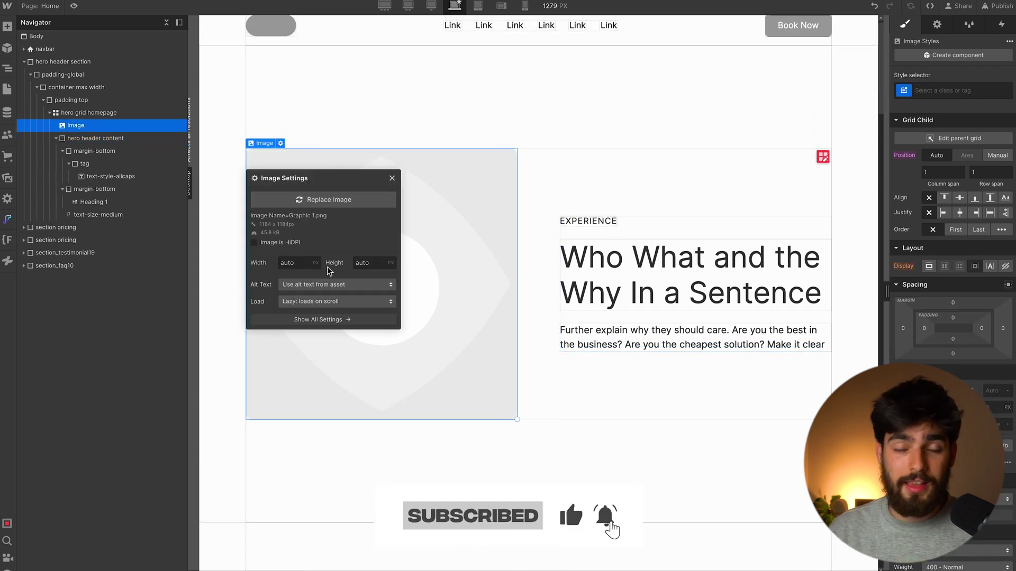